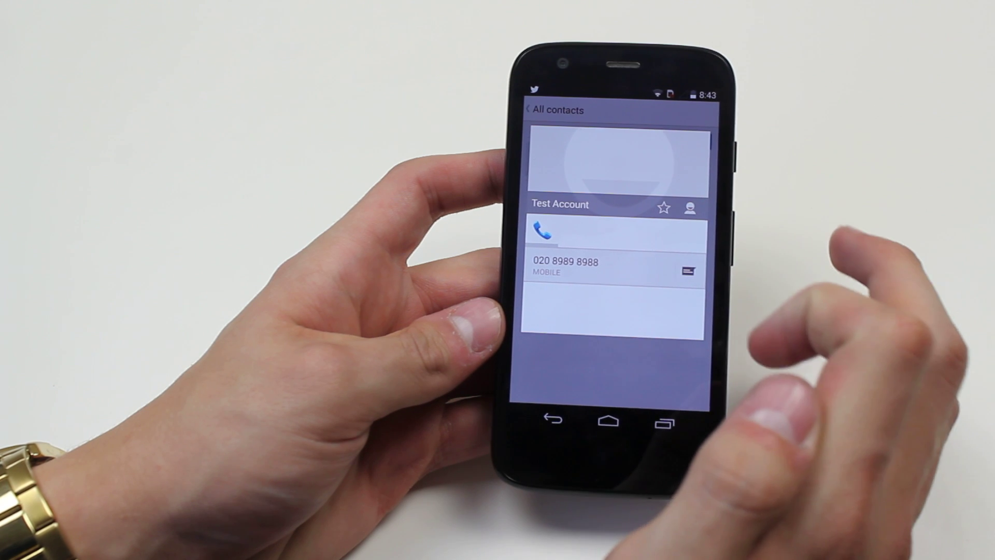
Step: Open Test Account's full contact page showing its mobile number
left_click(696, 212)
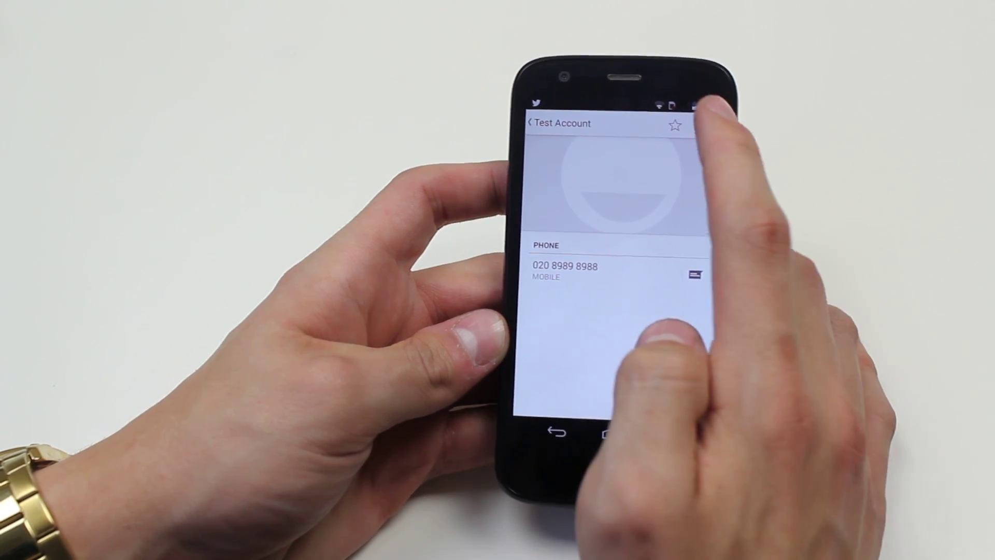
Step: Show Test Account's overflow menu with Edit, Share, Delete and Set ringtone
left_click(706, 126)
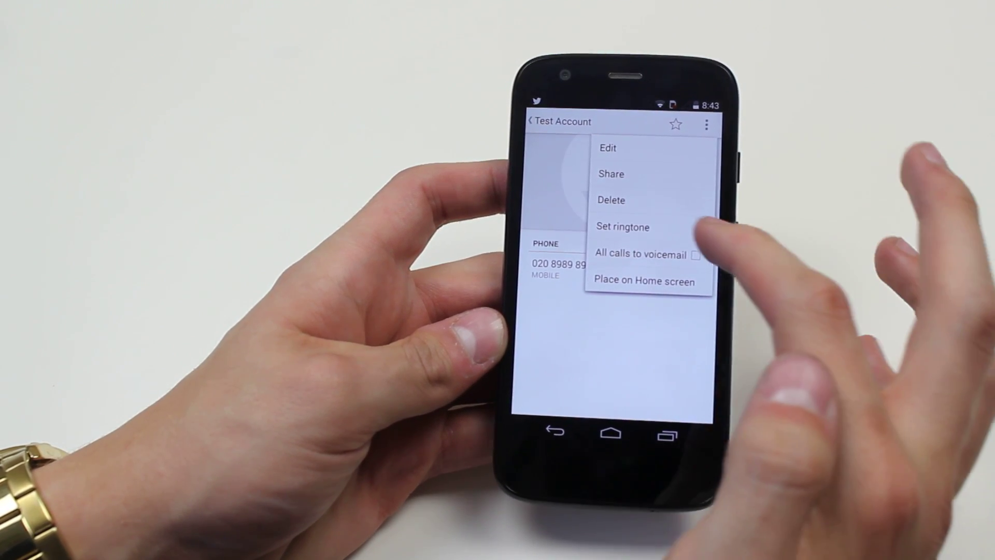
Step: Assign the Hello ringtone to Test Account via Set ringtone and confirm with OK
left_click(622, 226)
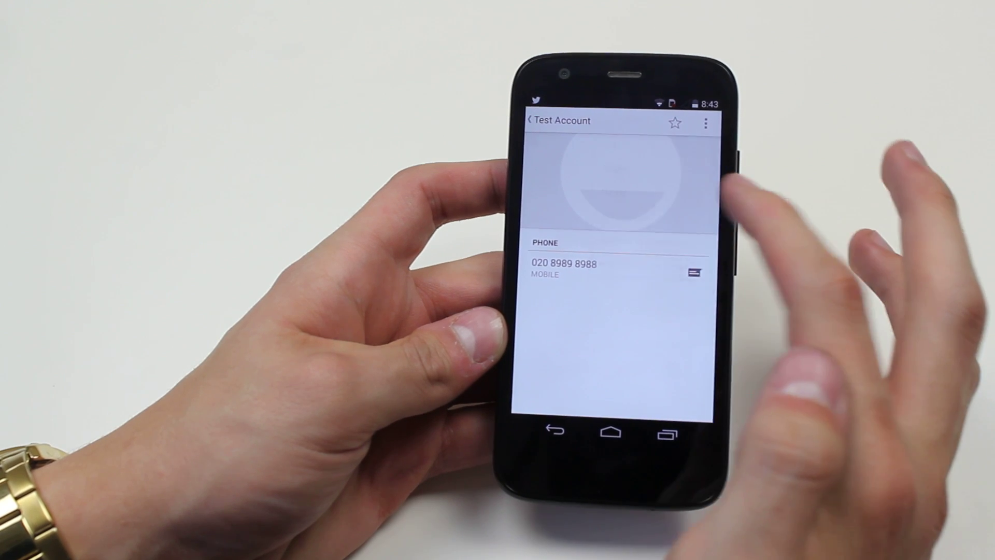
scroll(622, 257, "down", 3)
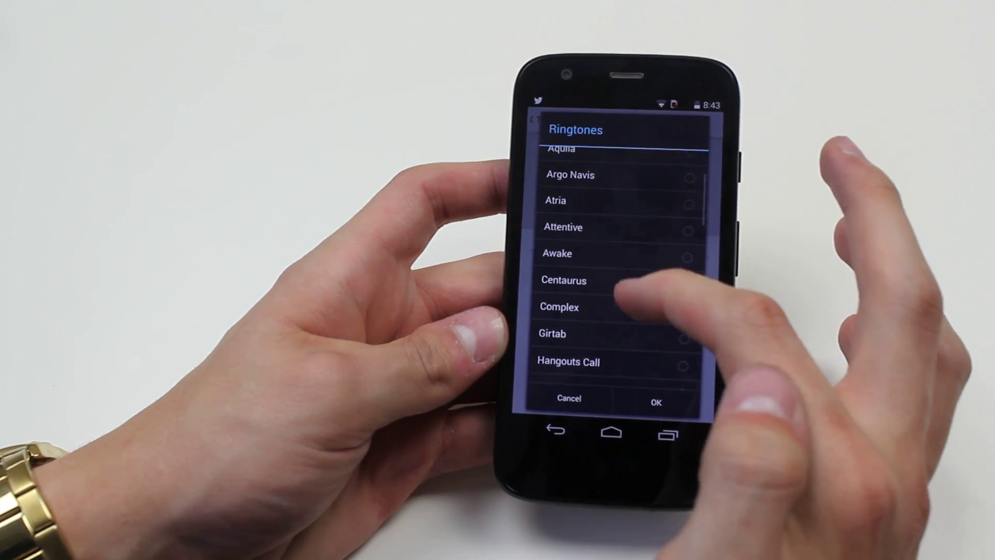
scroll(615, 257, "down", 3)
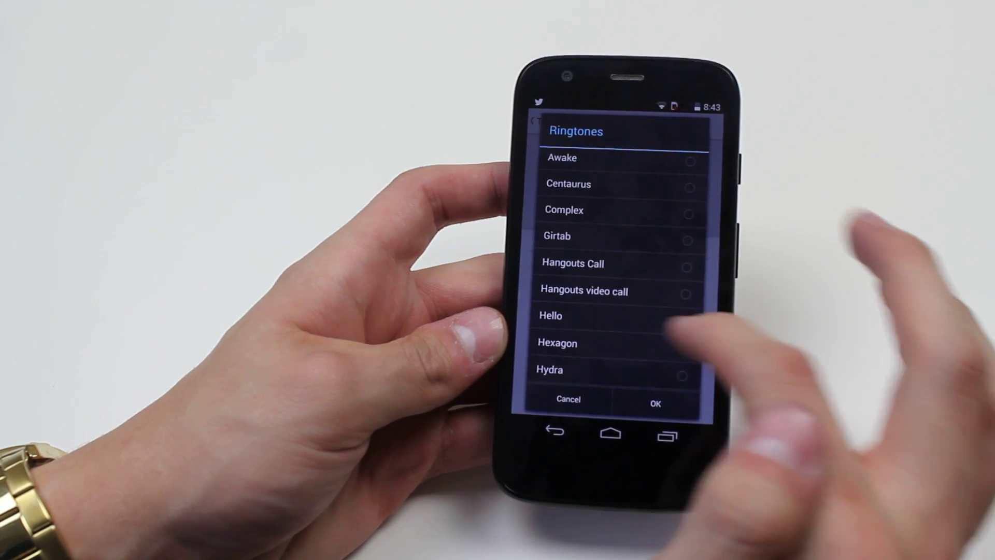
left_click(670, 320)
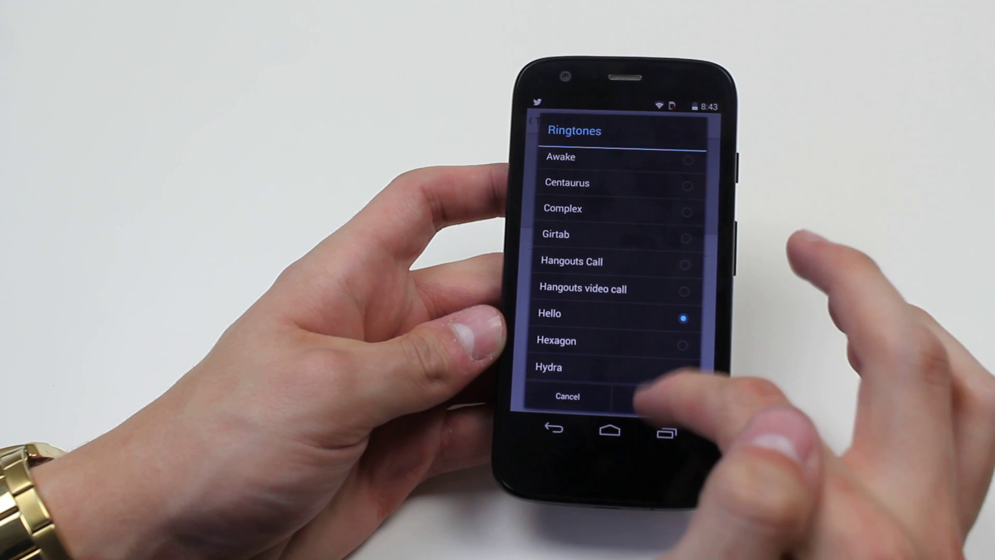
left_click(656, 402)
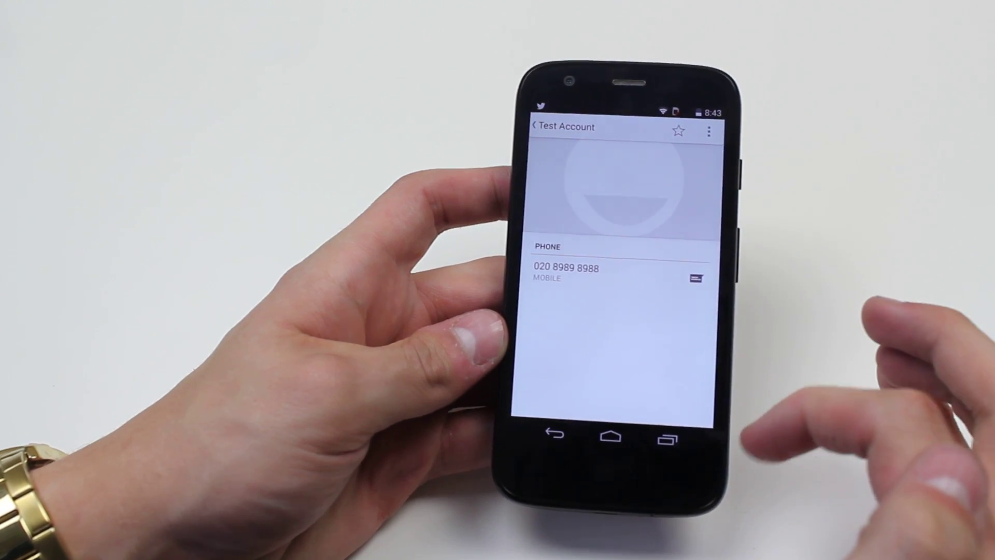